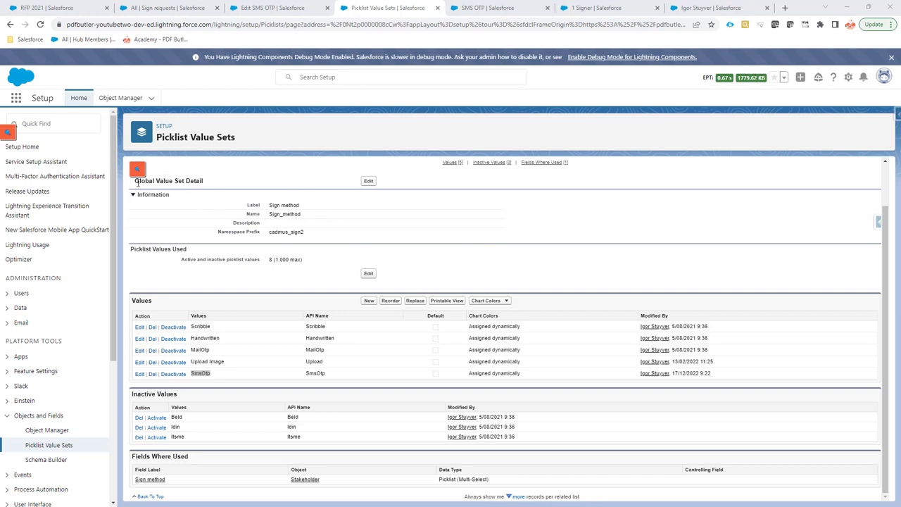
{"action": "left_click_drag", "start_coordinate": [135, 181], "coordinate": [212, 192]}
{"action": "left_click_drag", "start_coordinate": [269, 205], "coordinate": [300, 204]}
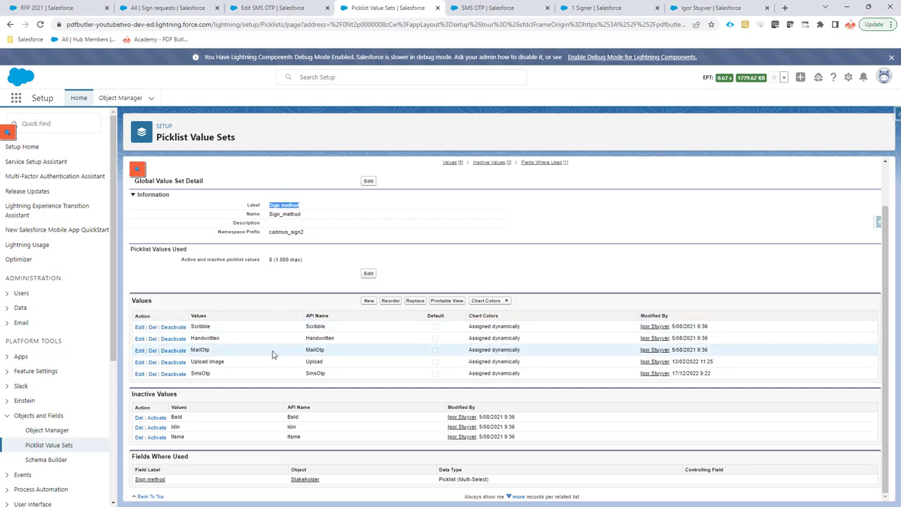
{"action": "left_click", "coordinate": [197, 373]}
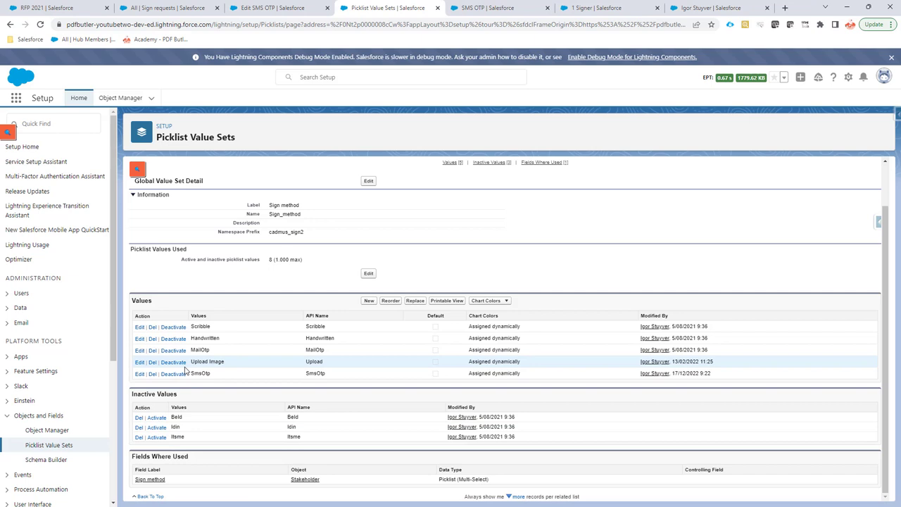
Bring up the SMS OTP template editor and review the Signer's SmsOtp method and Owner.MobilePhone mapping
{"action": "left_click", "coordinate": [289, 14]}
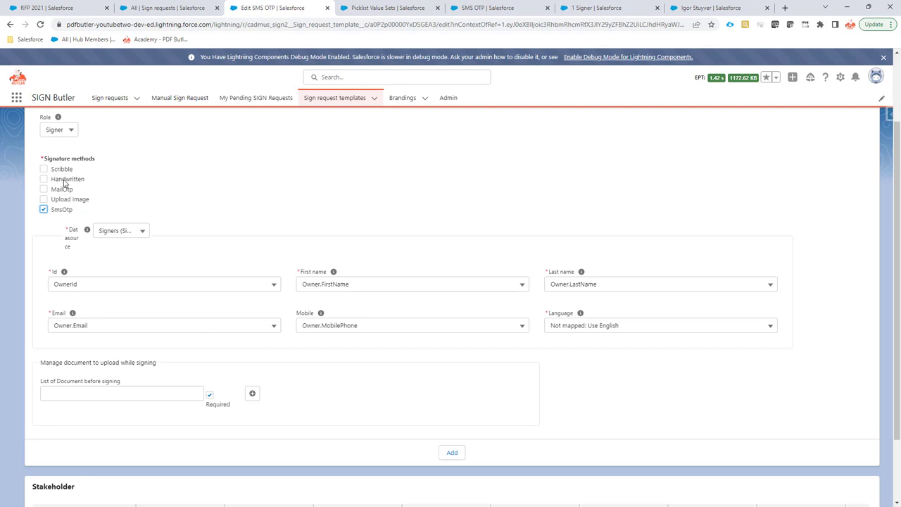
{"action": "scroll", "coordinate": [62, 175], "scroll_direction": "up", "scroll_amount": 1}
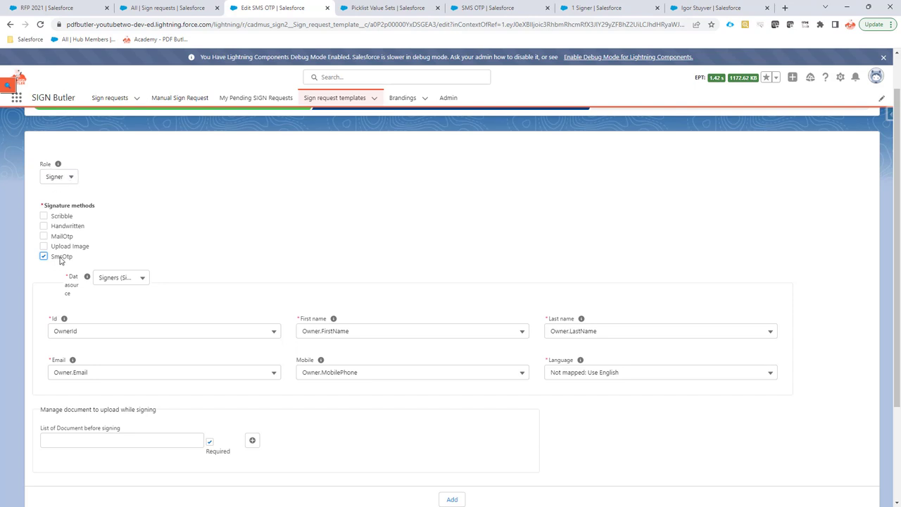
{"action": "scroll", "coordinate": [231, 358], "scroll_direction": "down", "scroll_amount": 1}
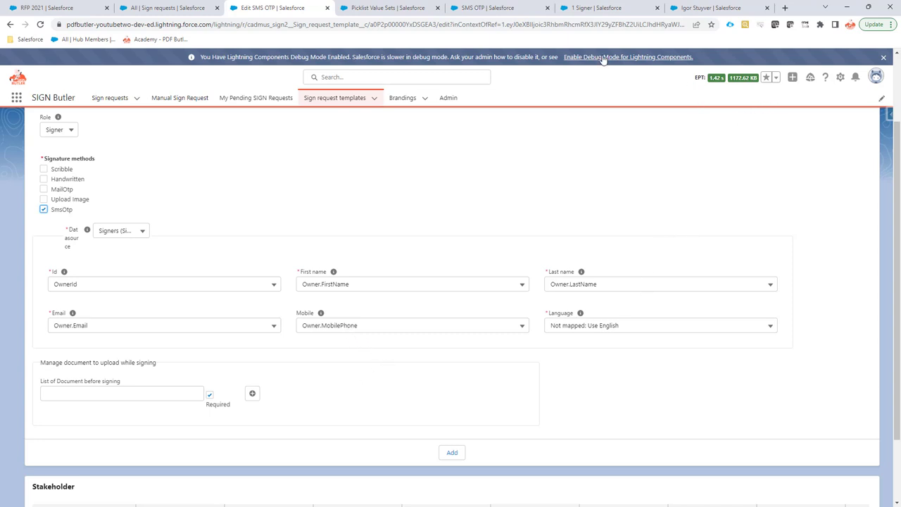
{"action": "left_click", "coordinate": [688, 10]}
{"action": "scroll", "coordinate": [398, 369], "scroll_direction": "down", "scroll_amount": 1}
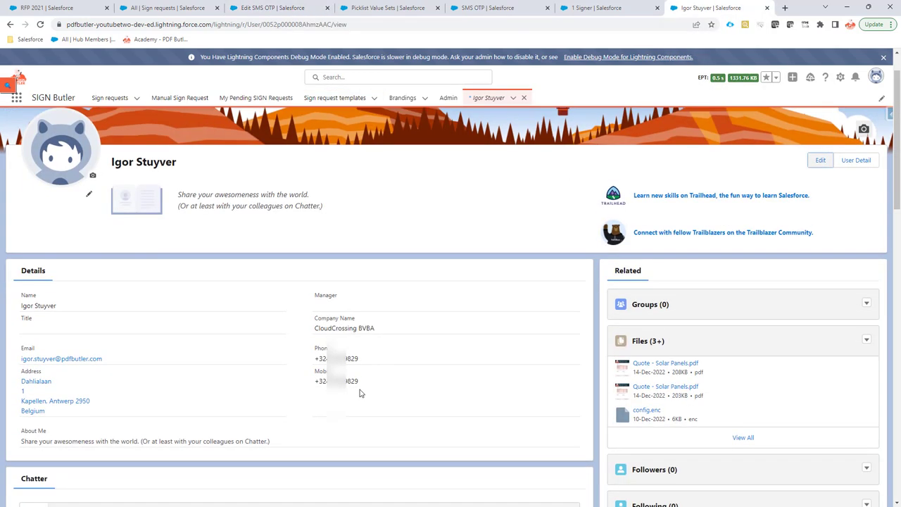
{"action": "left_click_drag", "start_coordinate": [361, 381], "coordinate": [322, 381]}
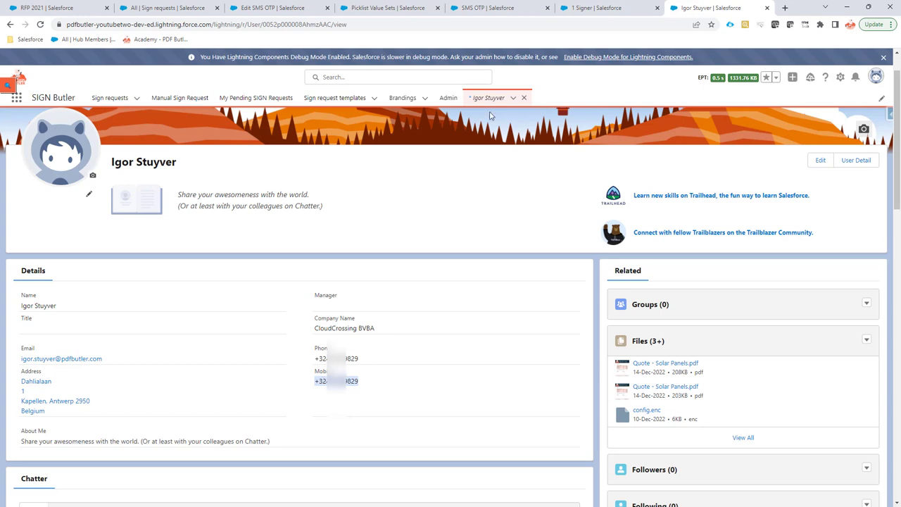
{"action": "left_click", "coordinate": [288, 13]}
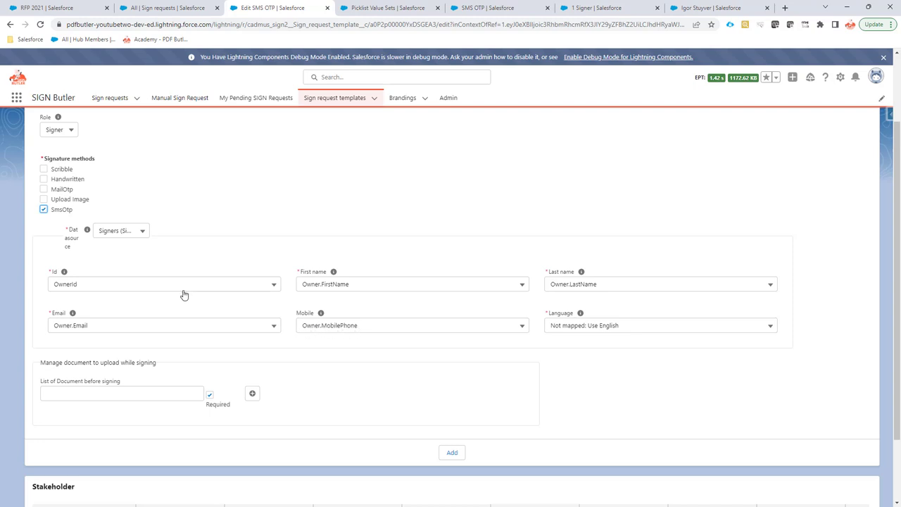
Review the Act SMS OTP actionable, then bring up the All sign requests list of 12 requests
{"action": "scroll", "coordinate": [380, 308], "scroll_direction": "down", "scroll_amount": 1}
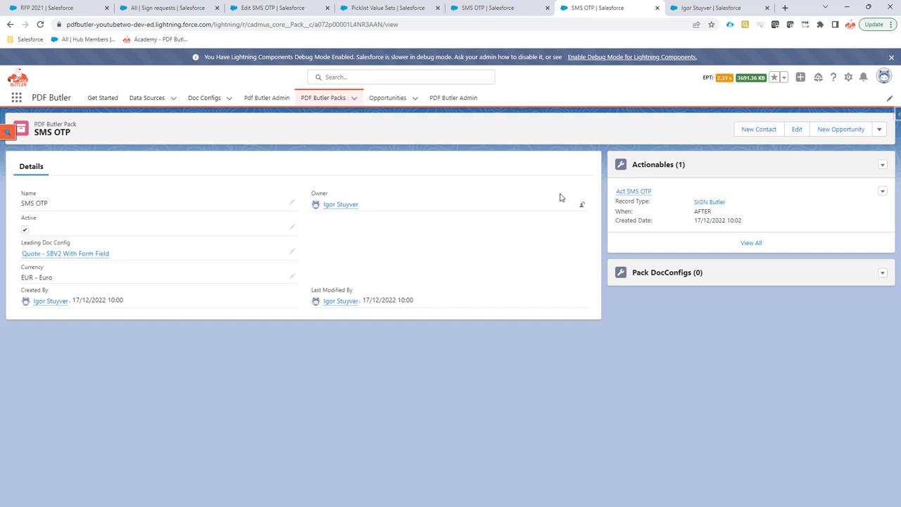
{"action": "left_click", "coordinate": [634, 192]}
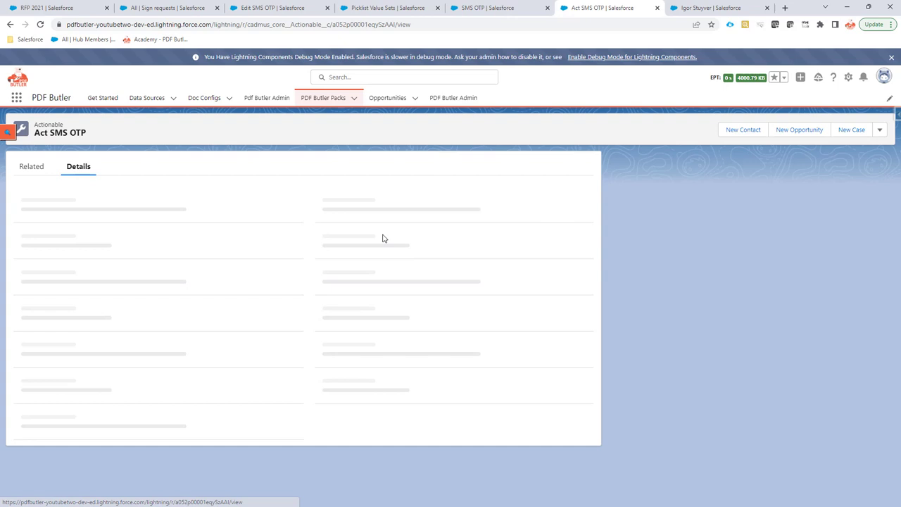
{"action": "mouse_move", "coordinate": [33, 370]}
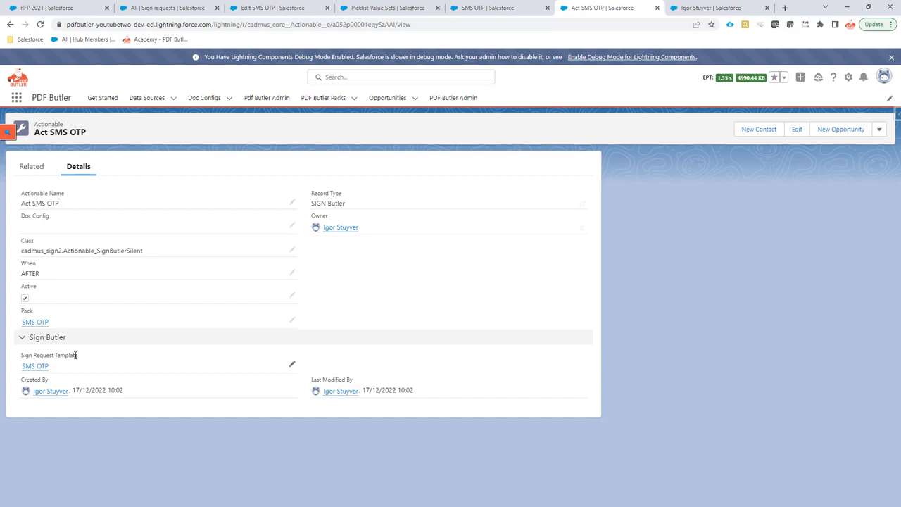
{"action": "left_click", "coordinate": [152, 8]}
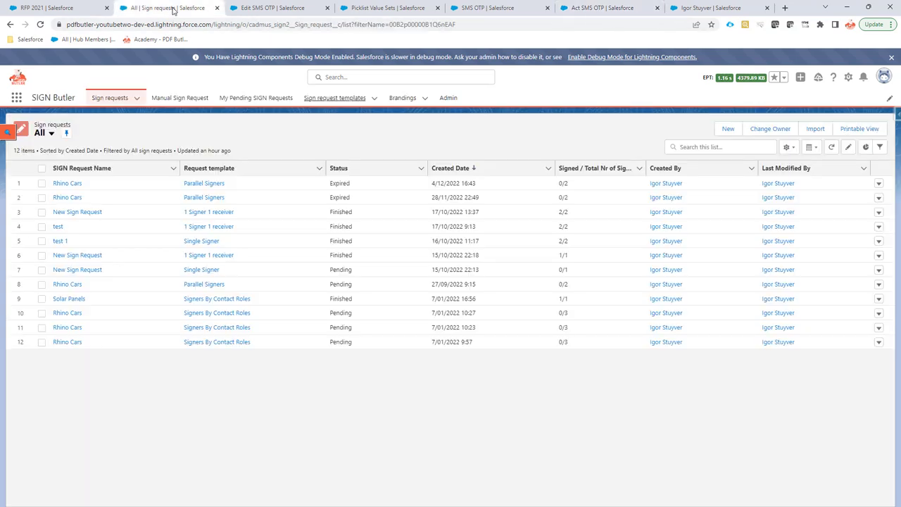
Generate the RFP 2021 quote PDF from the SMS OTP Document Selection and confirm it was sent for signing
{"action": "left_click", "coordinate": [47, 8]}
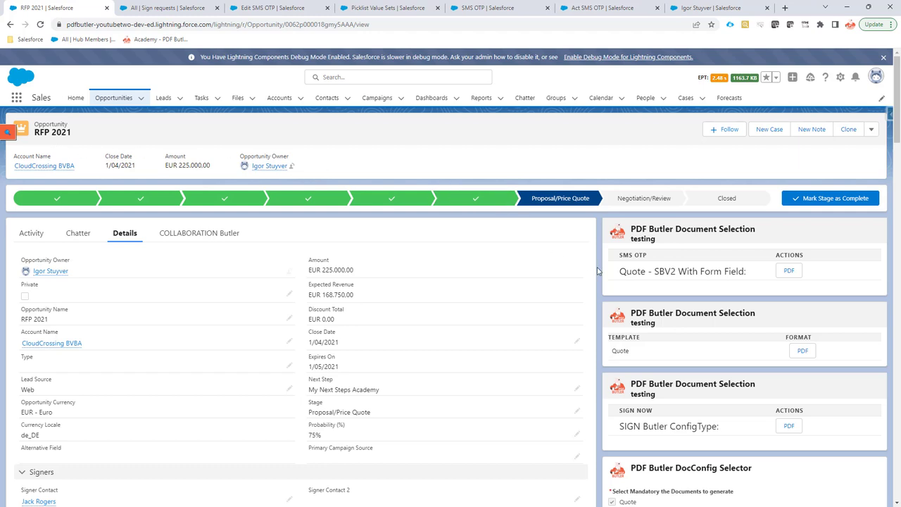
{"action": "left_click", "coordinate": [789, 272]}
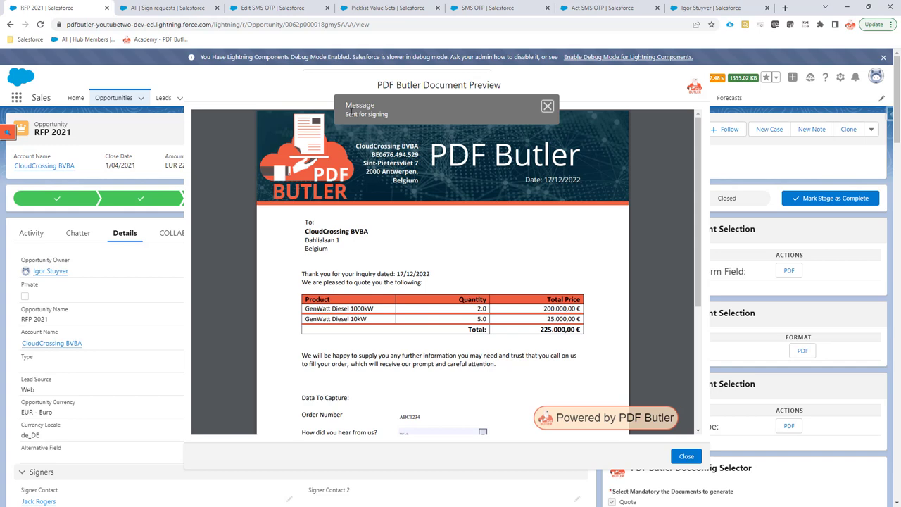
{"action": "left_click_drag", "start_coordinate": [345, 114], "coordinate": [384, 114]}
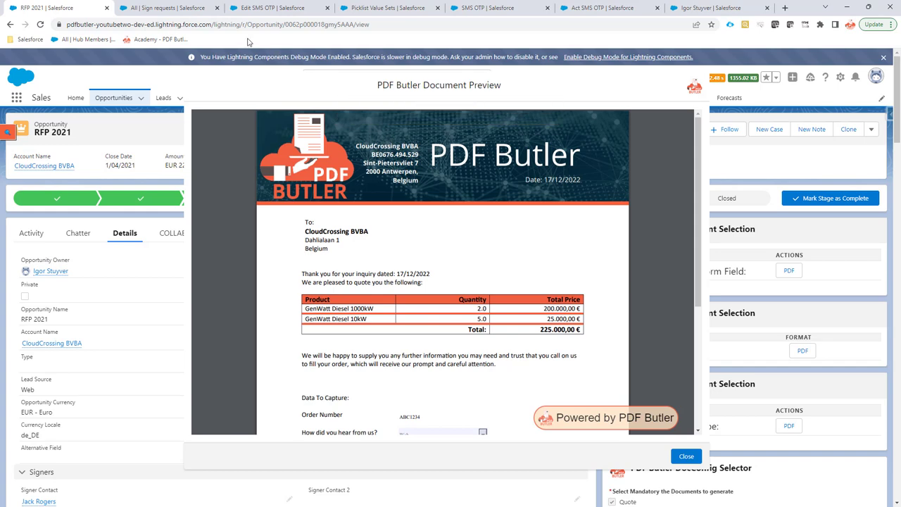
Refresh the All sign requests list to show the new pending RFP 2021 SMS OTP request at 0/1
{"action": "left_click", "coordinate": [181, 12]}
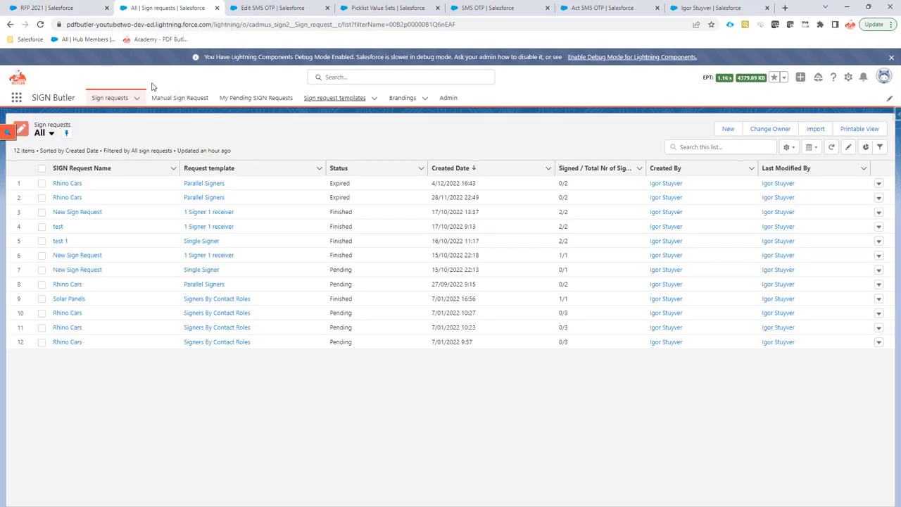
{"action": "left_click", "coordinate": [101, 103]}
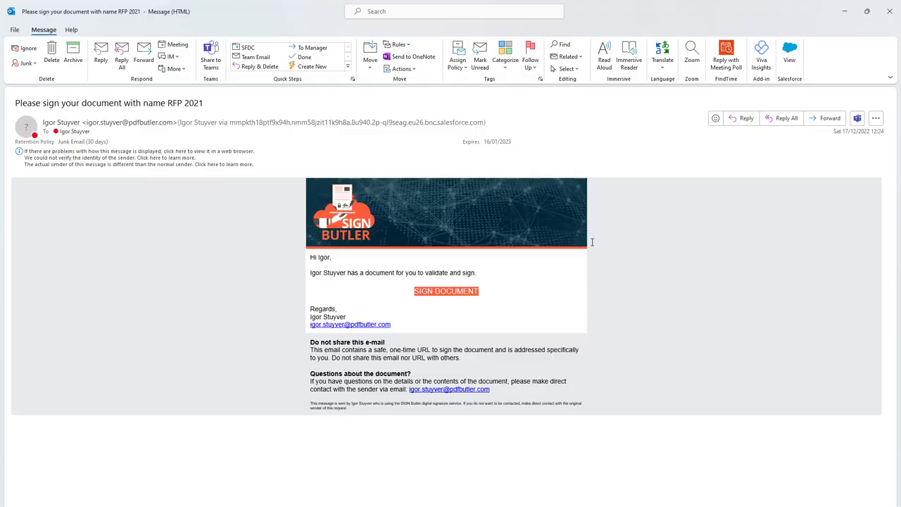
Follow the SIGN DOCUMENT link in the 'Please sign your document' e-mail to the 225.000,00 € quote
{"action": "mouse_move", "coordinate": [434, 296]}
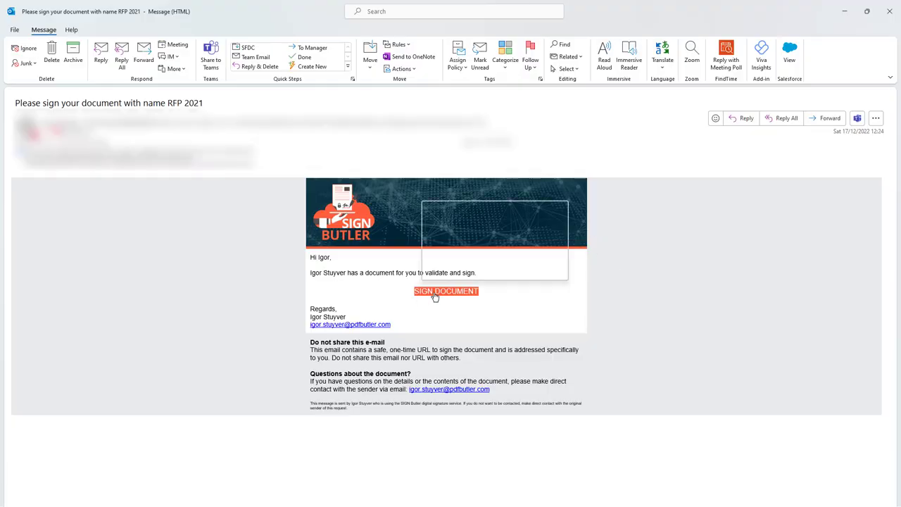
{"action": "left_click", "coordinate": [434, 296]}
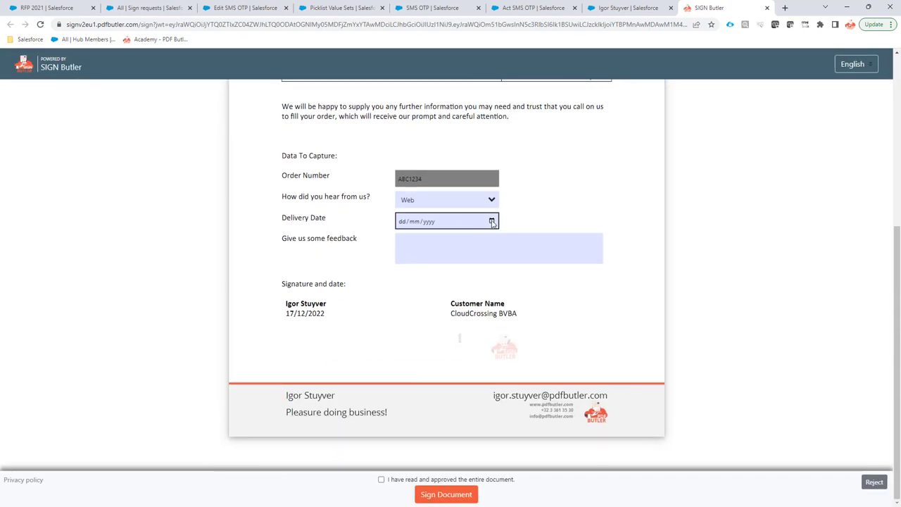
Set delivery date 17/12/2022, enter feedback 'SMS TEST', approve the document and start signing
{"action": "left_click", "coordinate": [492, 221]}
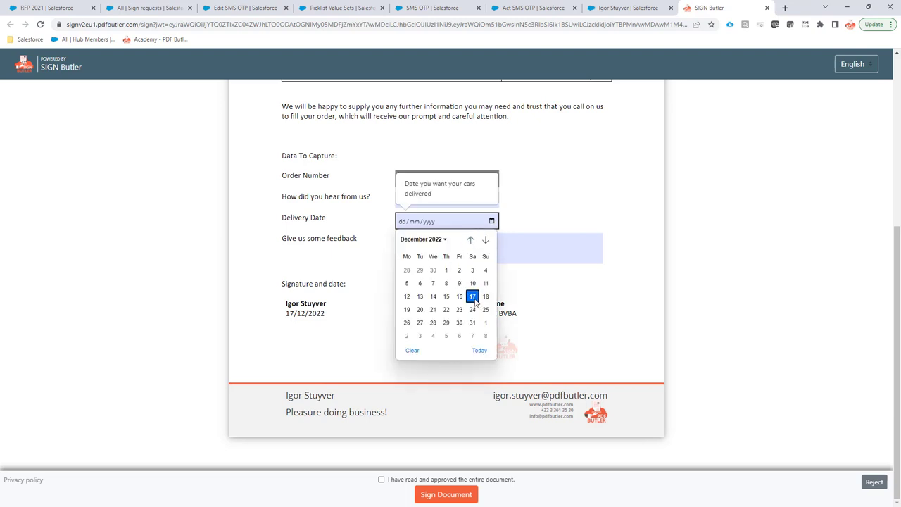
{"action": "left_click", "coordinate": [474, 299]}
{"action": "left_click", "coordinate": [461, 252]}
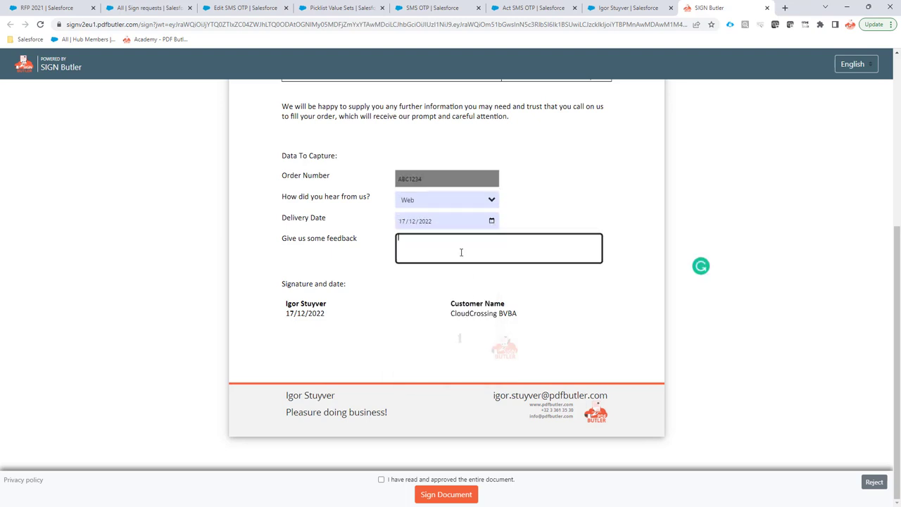
{"action": "type", "text": "SMS TEST"}
{"action": "left_click", "coordinate": [410, 481]}
{"action": "left_click", "coordinate": [425, 495]}
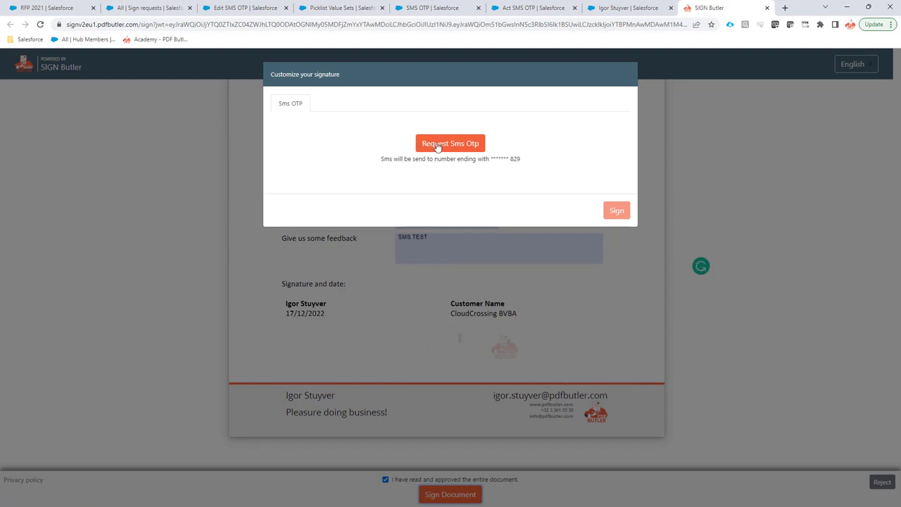
Request an SMS code, enter the received verification code, and sign the RFP 2021 quote
{"action": "left_click", "coordinate": [438, 145]}
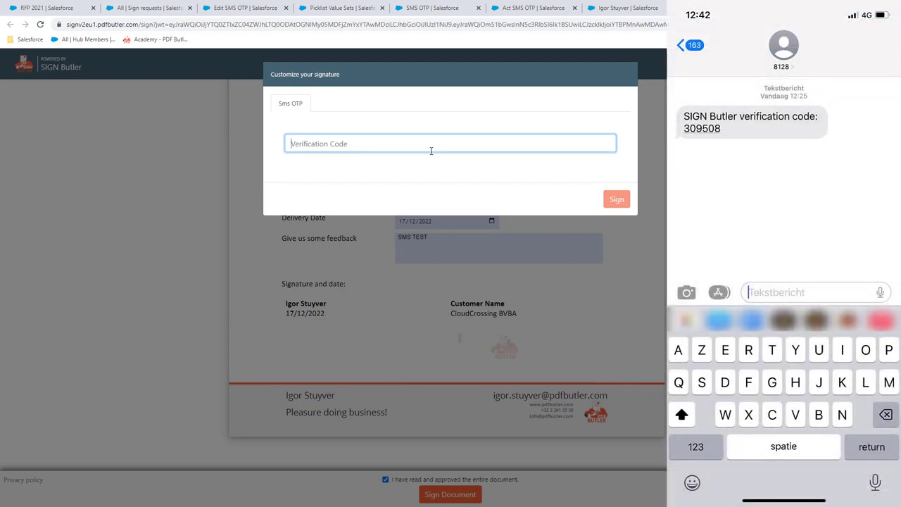
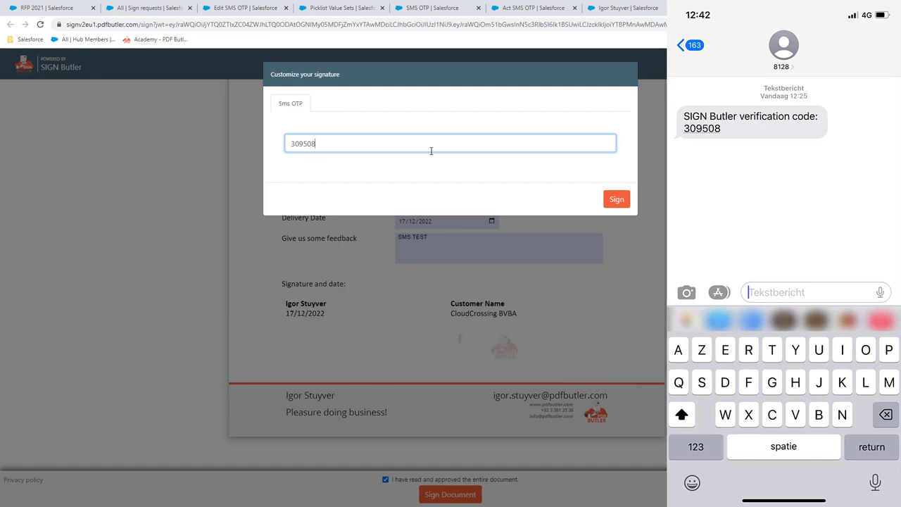
{"action": "left_click", "coordinate": [617, 200]}
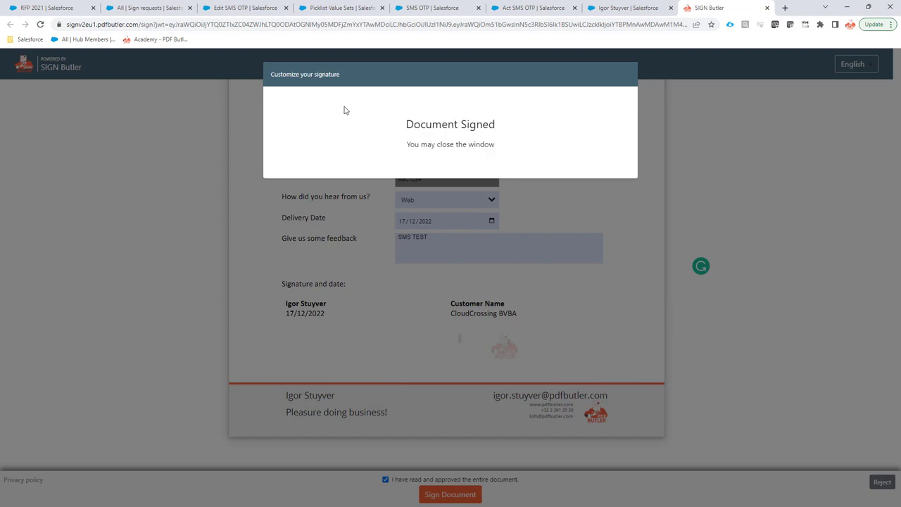
Open the Finished RFP 2021 sign request, check the SMS OTP audit entry, then open Quote - RFP 2021.pdf
{"action": "left_click", "coordinate": [151, 10]}
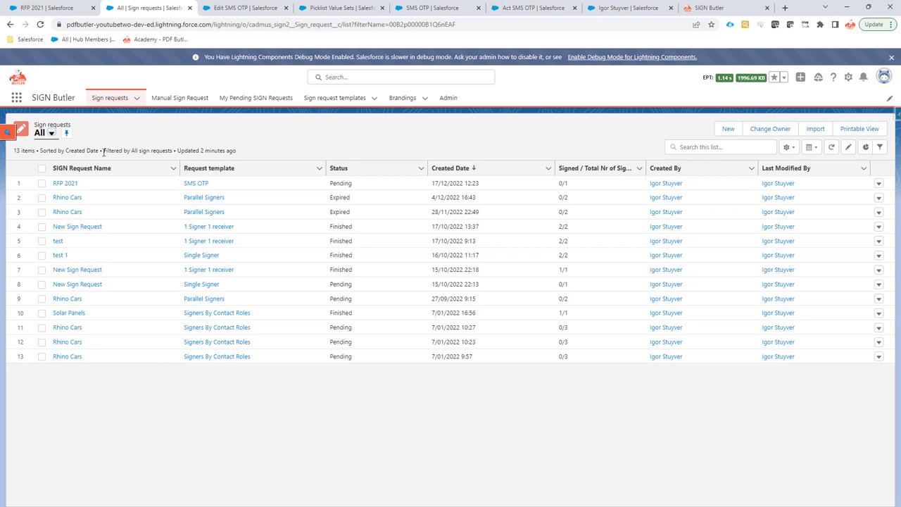
{"action": "left_click", "coordinate": [64, 183]}
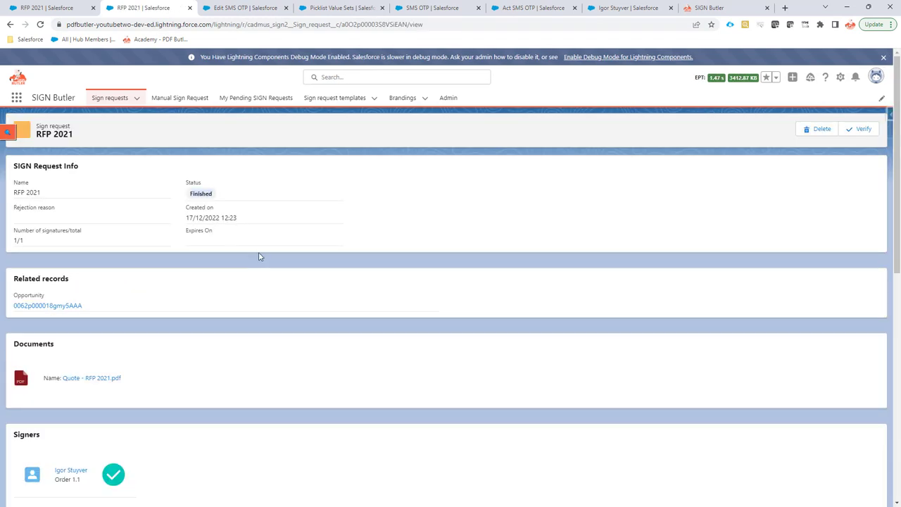
{"action": "scroll", "coordinate": [169, 316], "scroll_direction": "down", "scroll_amount": 4}
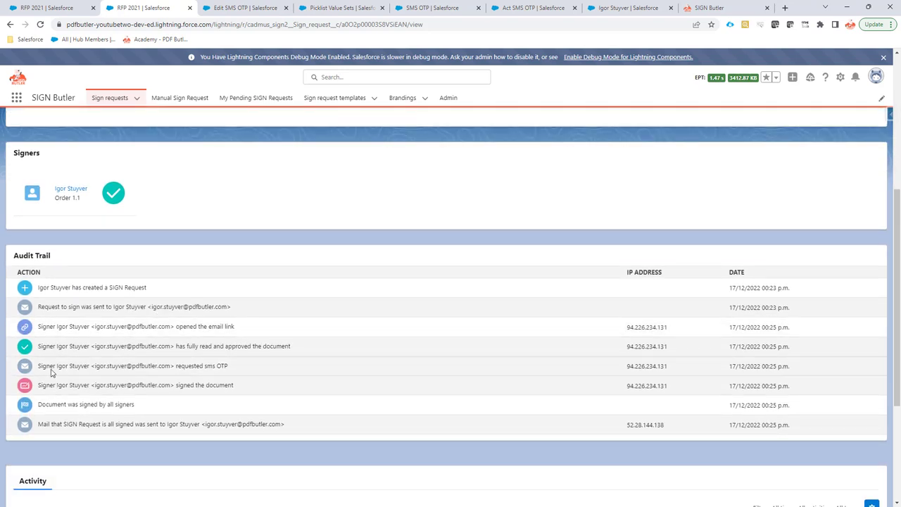
{"action": "left_click_drag", "start_coordinate": [38, 365], "coordinate": [239, 366]}
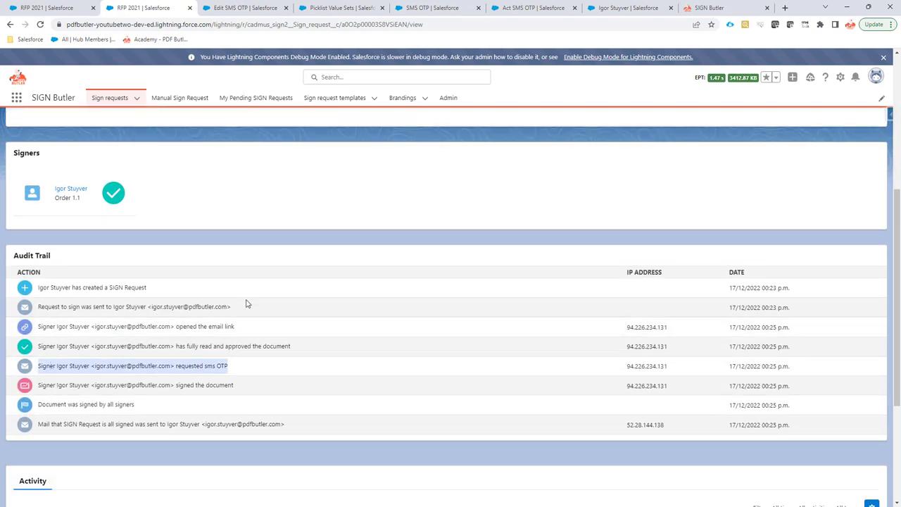
{"action": "scroll", "coordinate": [247, 303], "scroll_direction": "up", "scroll_amount": 4}
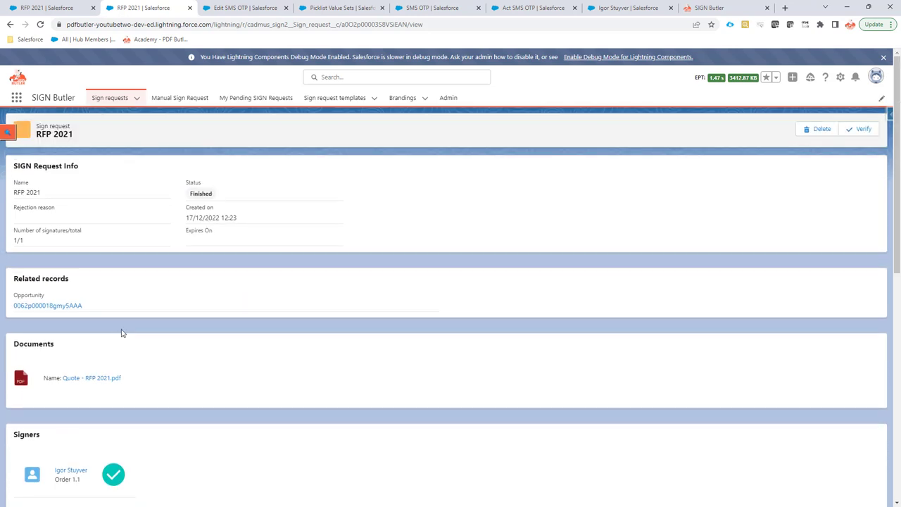
{"action": "left_click", "coordinate": [93, 378]}
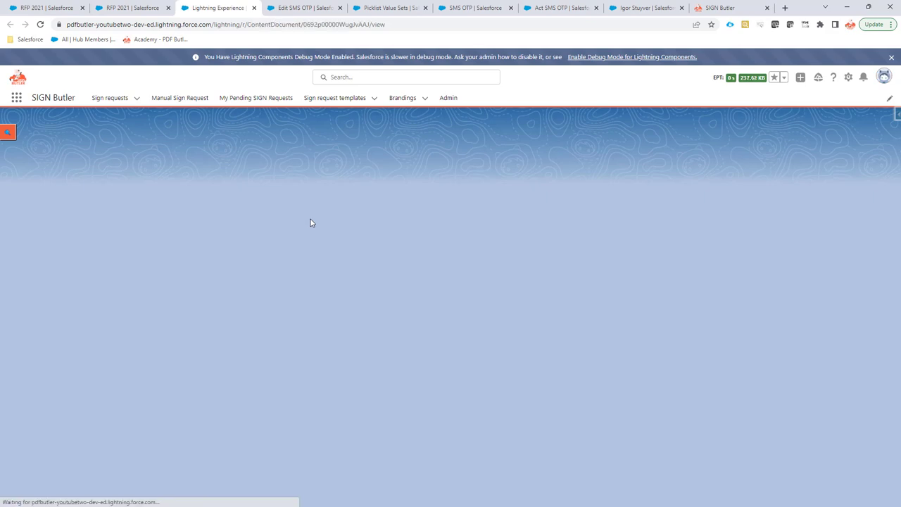
Enlarge the Quote - RFP 2021.pdf thumbnail into a full preview showing the OTP signature stamp
{"action": "scroll", "coordinate": [324, 342], "scroll_direction": "down", "scroll_amount": 1}
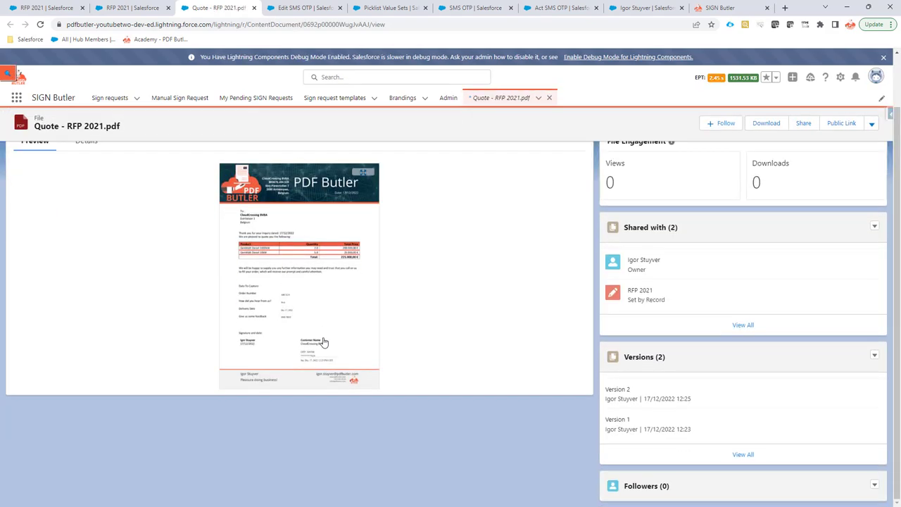
{"action": "left_click", "coordinate": [323, 342]}
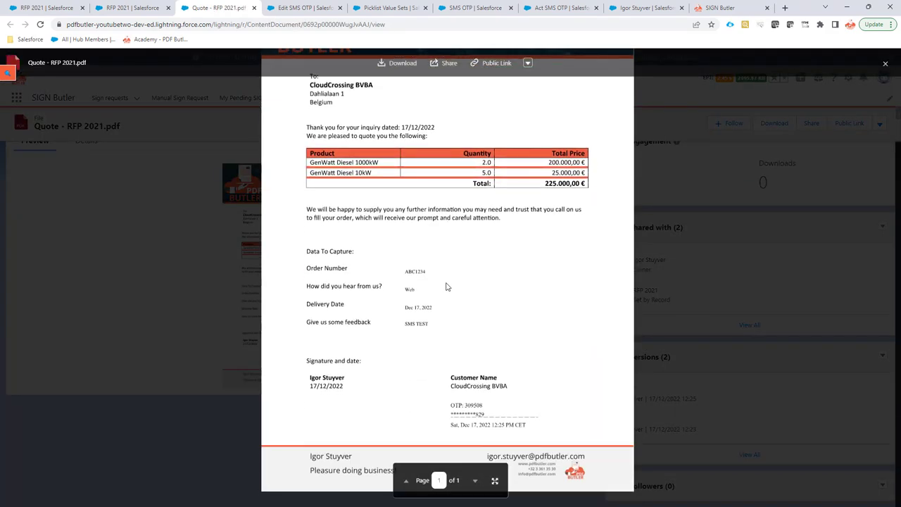